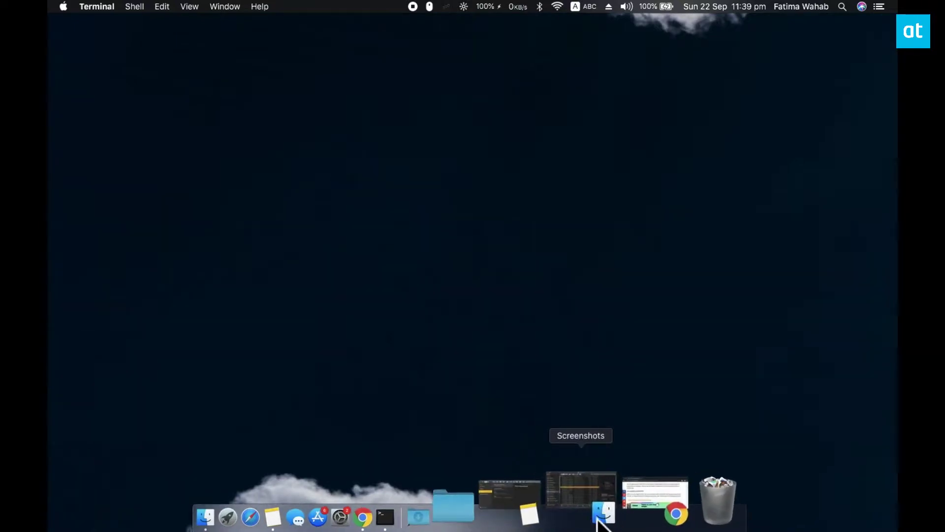
Preview the 'sleep time check macos' file and the 11.39.31 pm screenshot, then summon Spotlight
{"action": "left_click", "coordinate": [605, 514]}
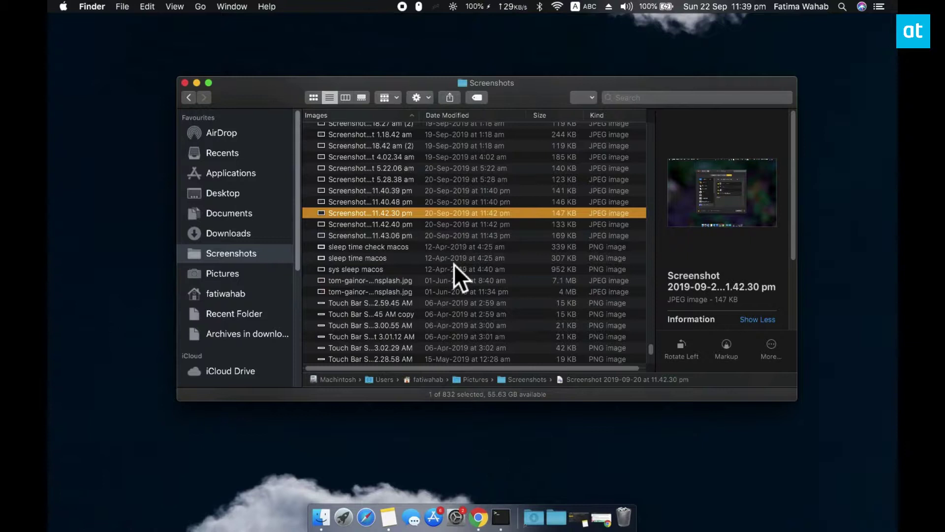
{"action": "left_click", "coordinate": [541, 250]}
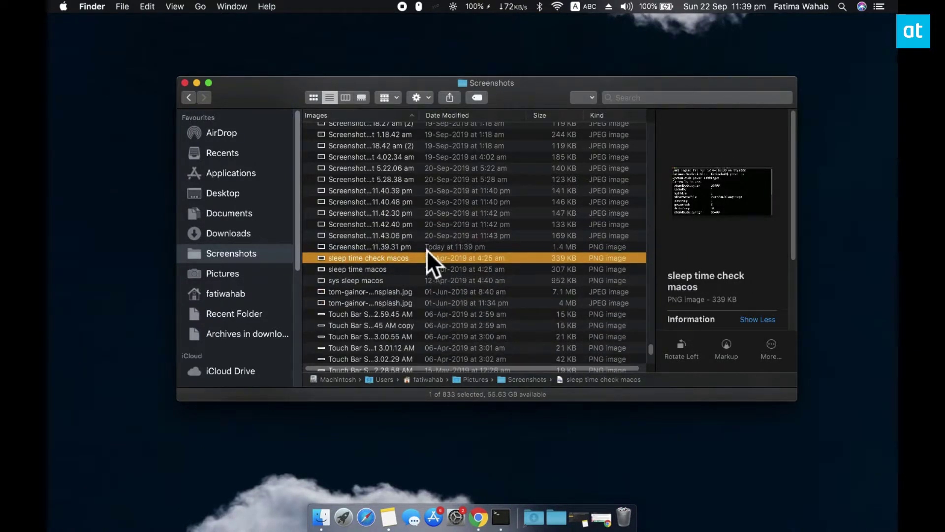
{"action": "left_click", "coordinate": [426, 250]}
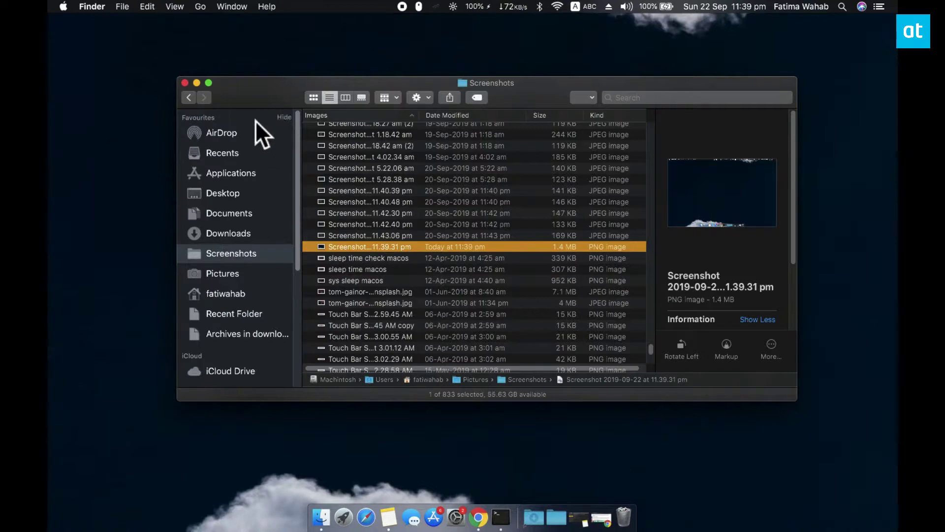
{"action": "left_click", "coordinate": [200, 88]}
{"action": "key", "text": "super+space"}
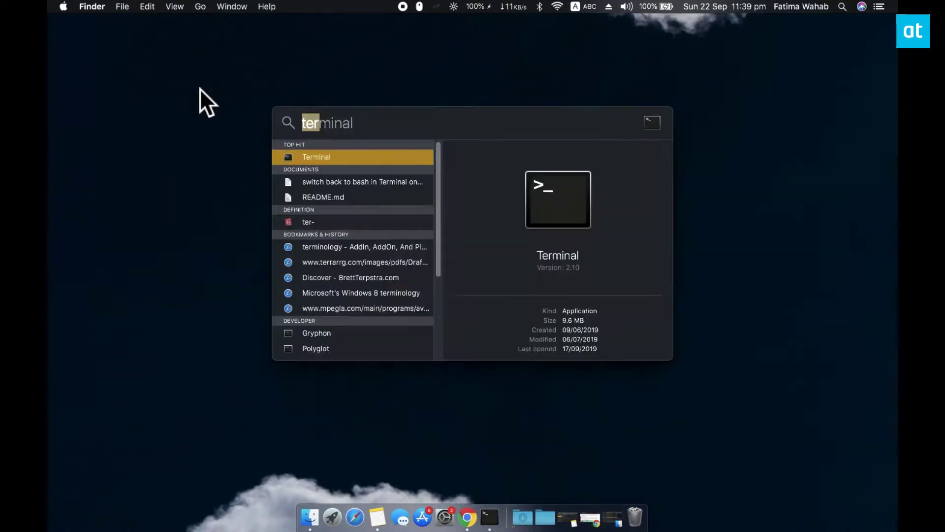
{"action": "type", "text": "ter"}
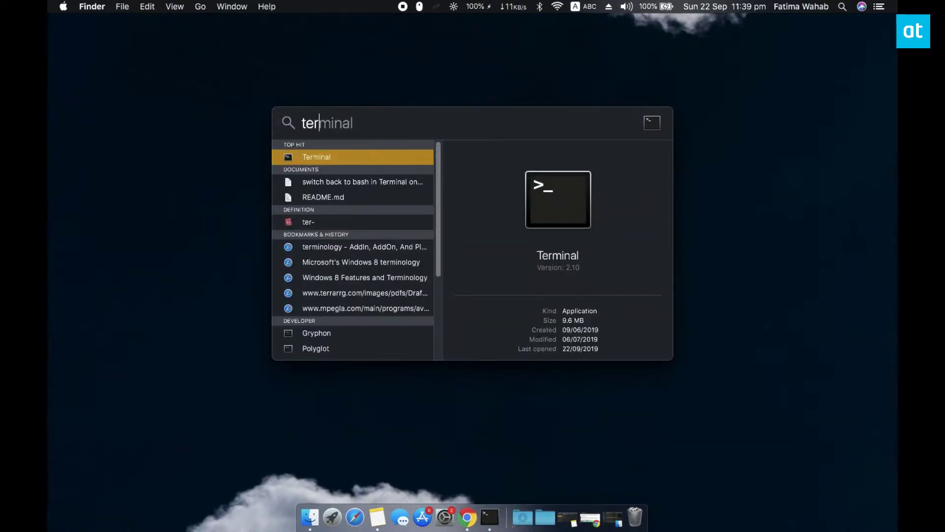
Launch Terminal and run 'defaults write com.apple.screencapture type jpg'
{"action": "key", "text": "Return"}
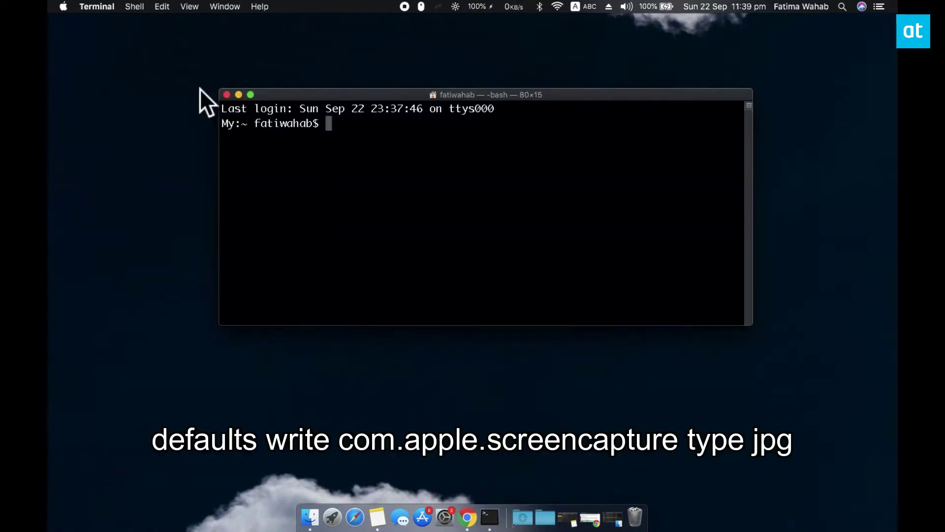
{"action": "type", "text": "defaults write com.apple.screencapture type jpg"}
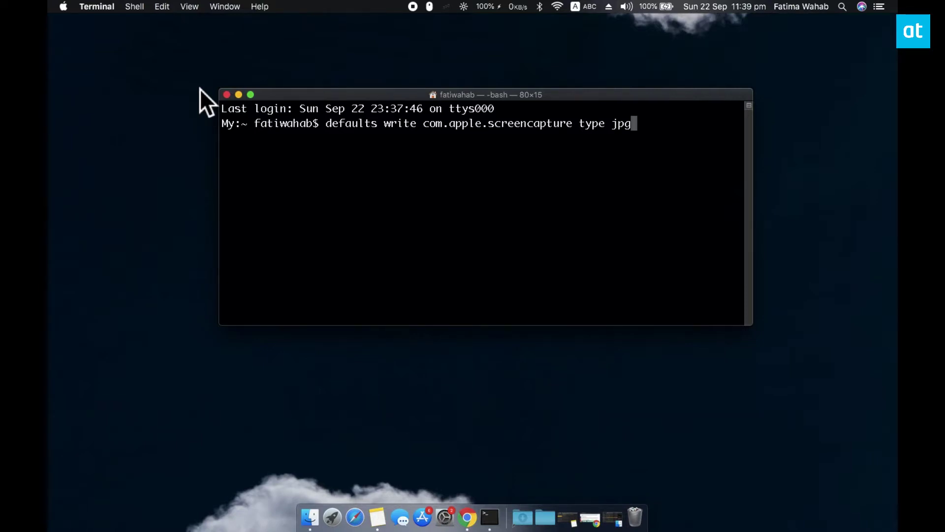
{"action": "key", "text": "Return"}
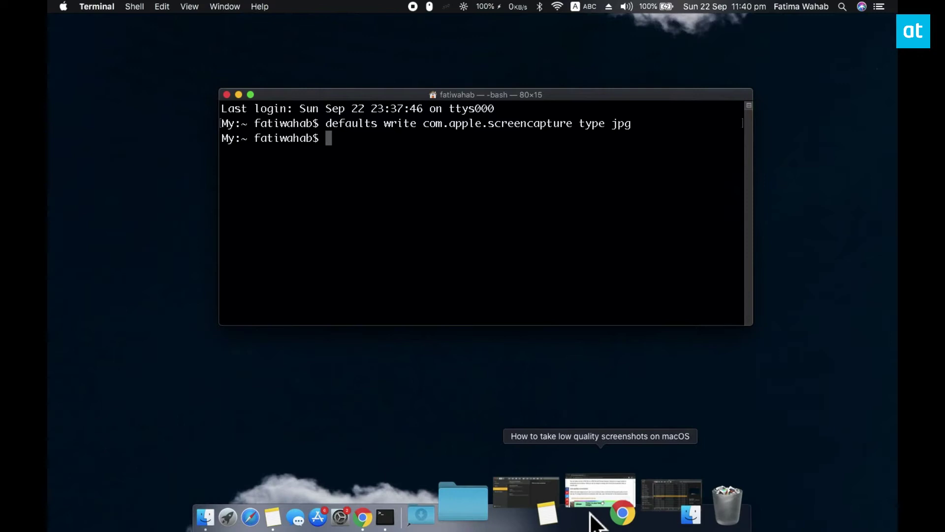
Verify the 11.40.11 pm screenshot is a 117 KB JPEG, then minimize Finder
{"action": "left_click", "coordinate": [613, 517]}
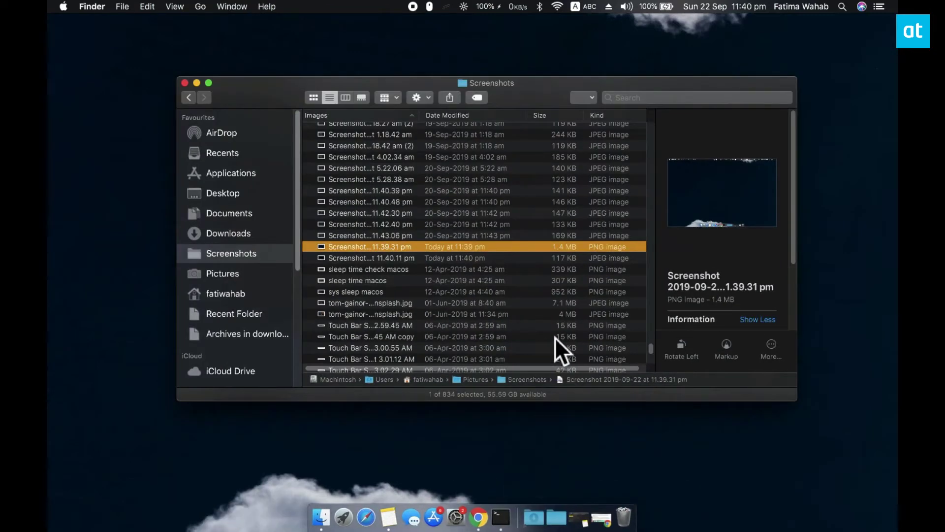
{"action": "left_click", "coordinate": [498, 262]}
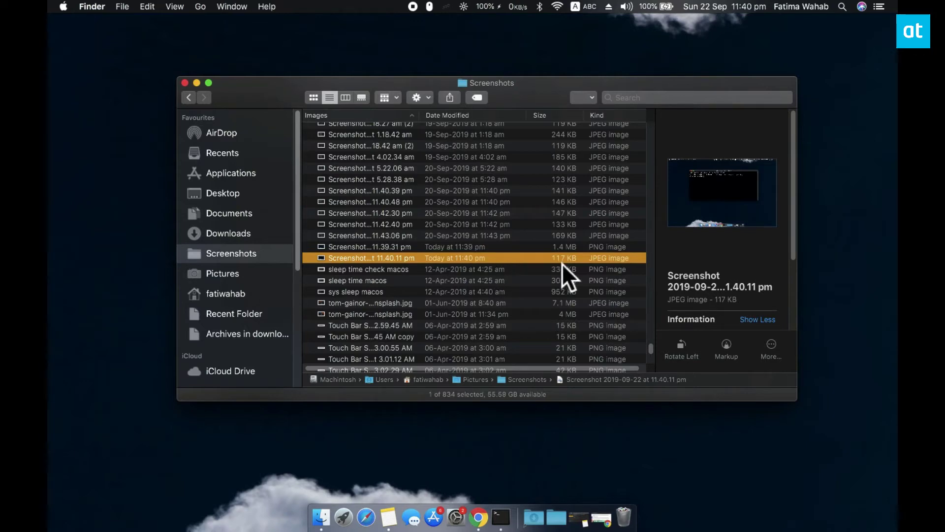
{"action": "left_click", "coordinate": [198, 85]}
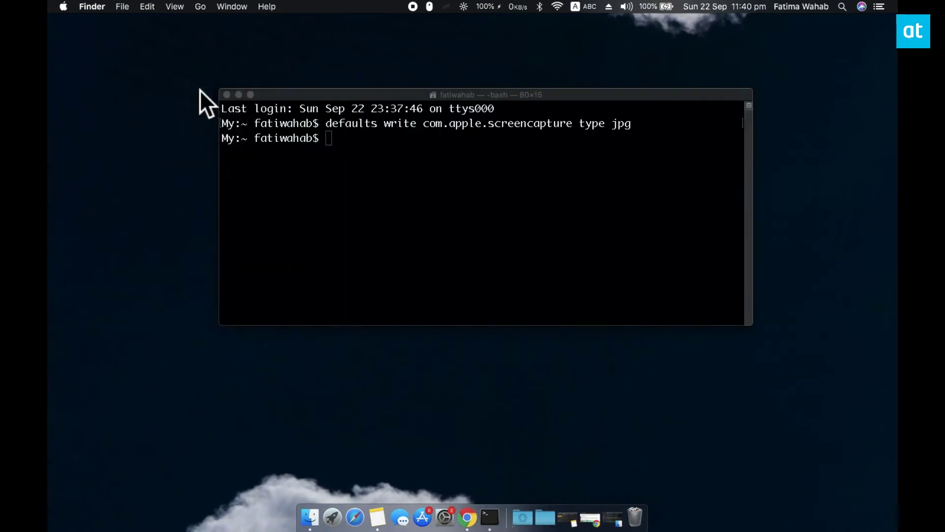
Rerun the previous defaults command with 'png' in place of 'jpg'
{"action": "left_click", "coordinate": [356, 220]}
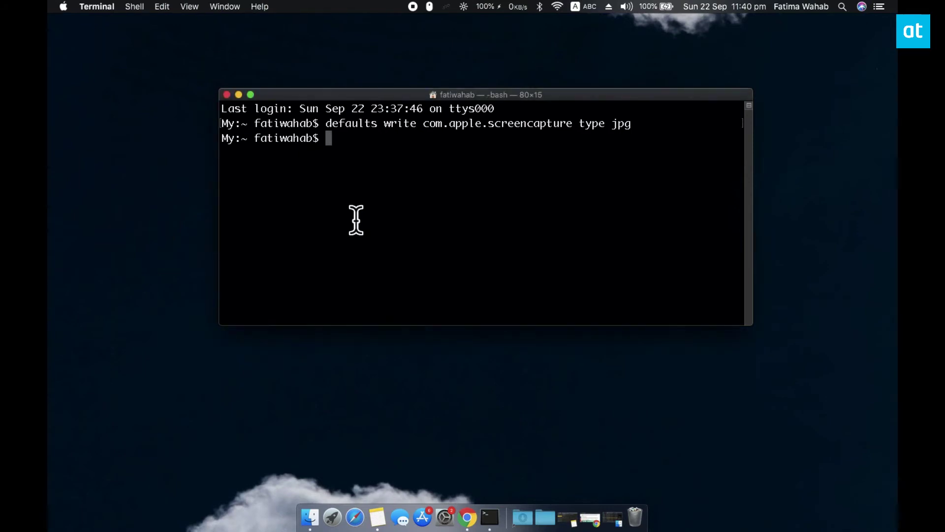
{"action": "key", "text": "Up"}
{"action": "key", "text": "BackSpace"}
{"action": "key", "text": "BackSpace"}
{"action": "key", "text": "BackSpace"}
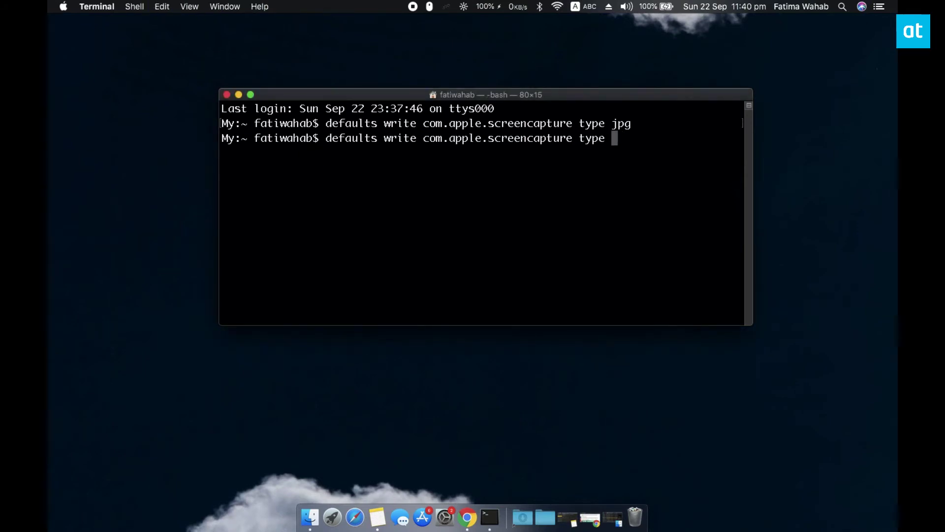
{"action": "type", "text": "png"}
{"action": "key", "text": "Return"}
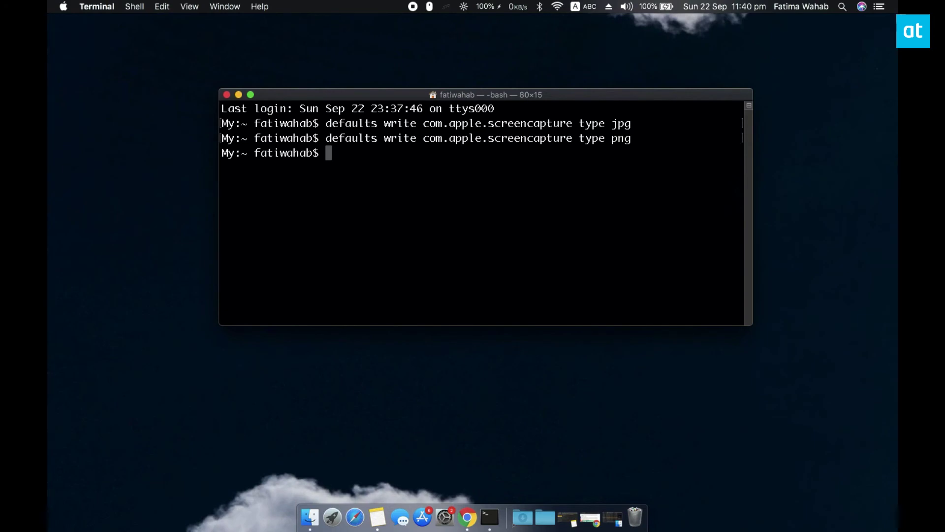